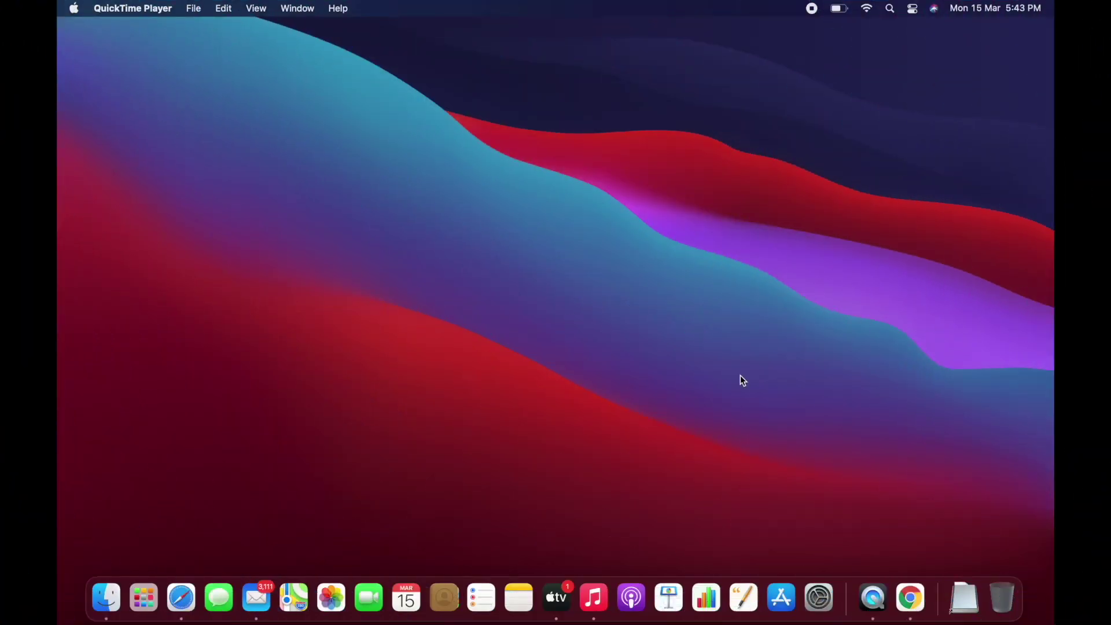
Search Chrome for 'apple final cut pro tr' and open Apple's Final Cut Pro free trial page.
left_click(914, 597)
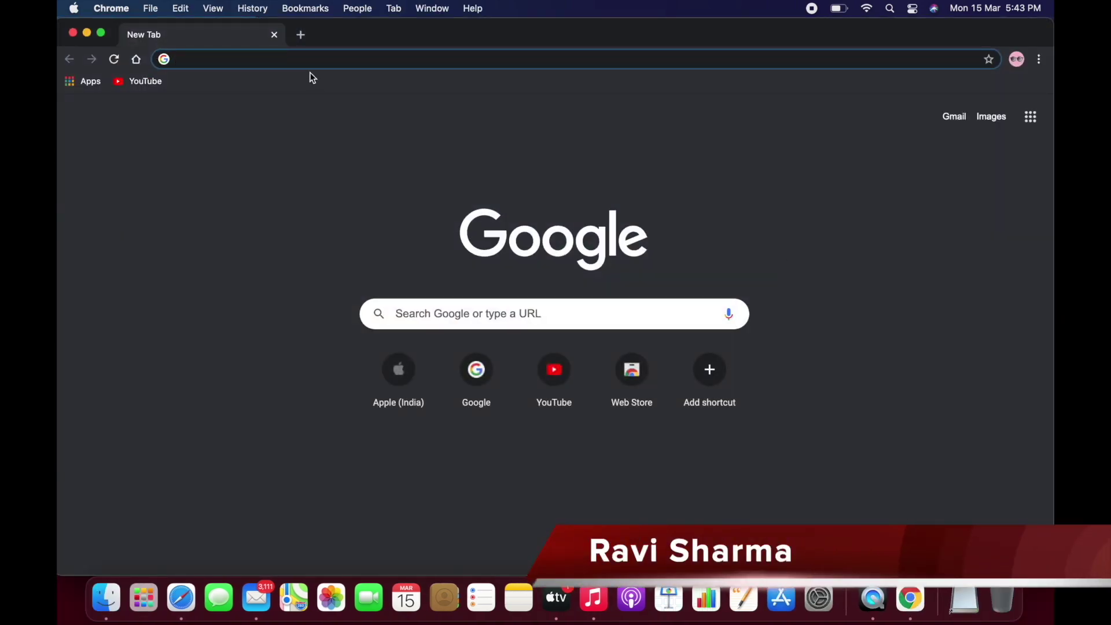
type("apple")
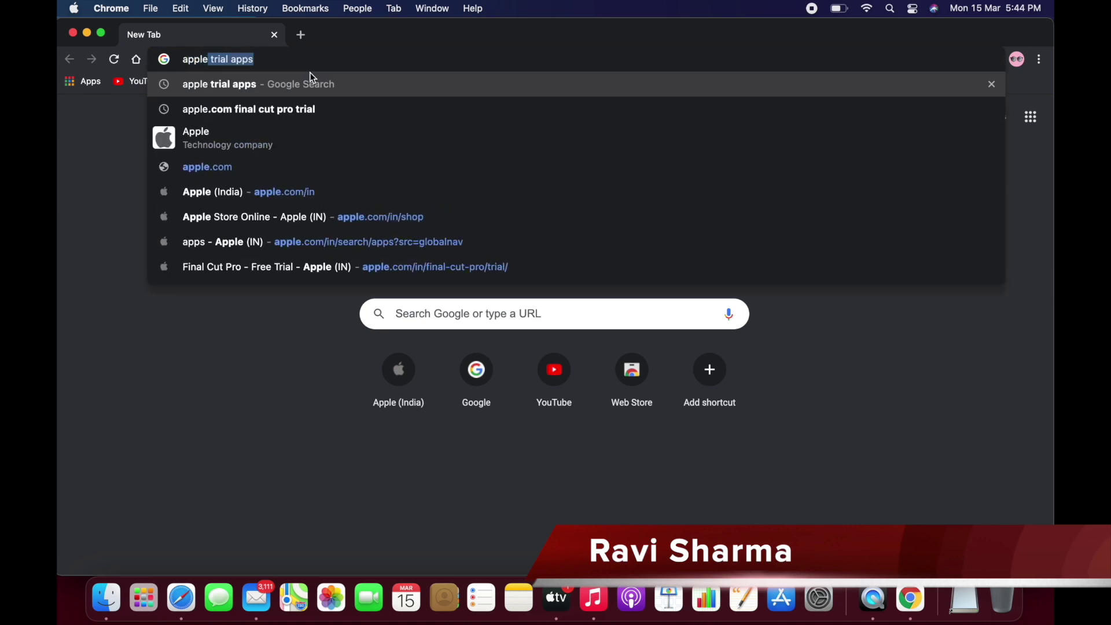
type(" final cu")
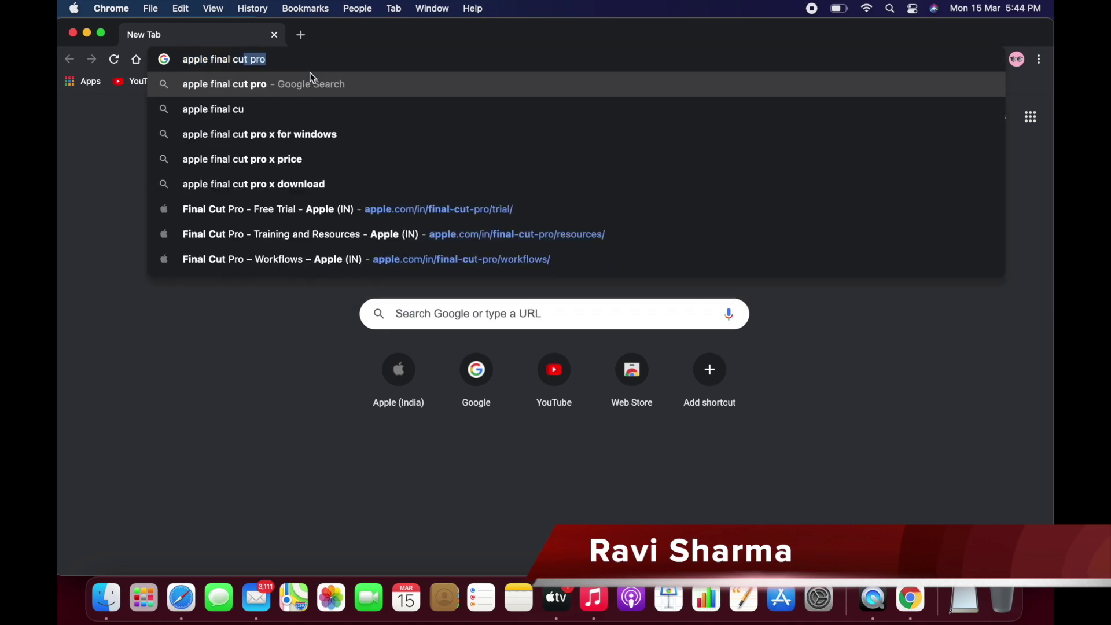
type("t pro ")
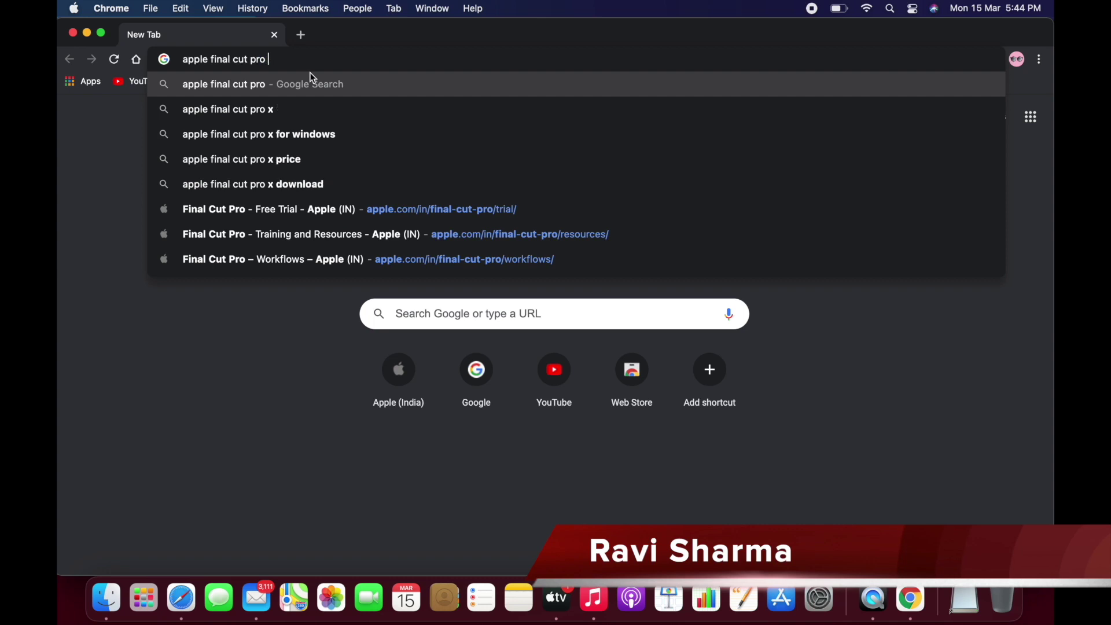
type("tr")
key("Return")
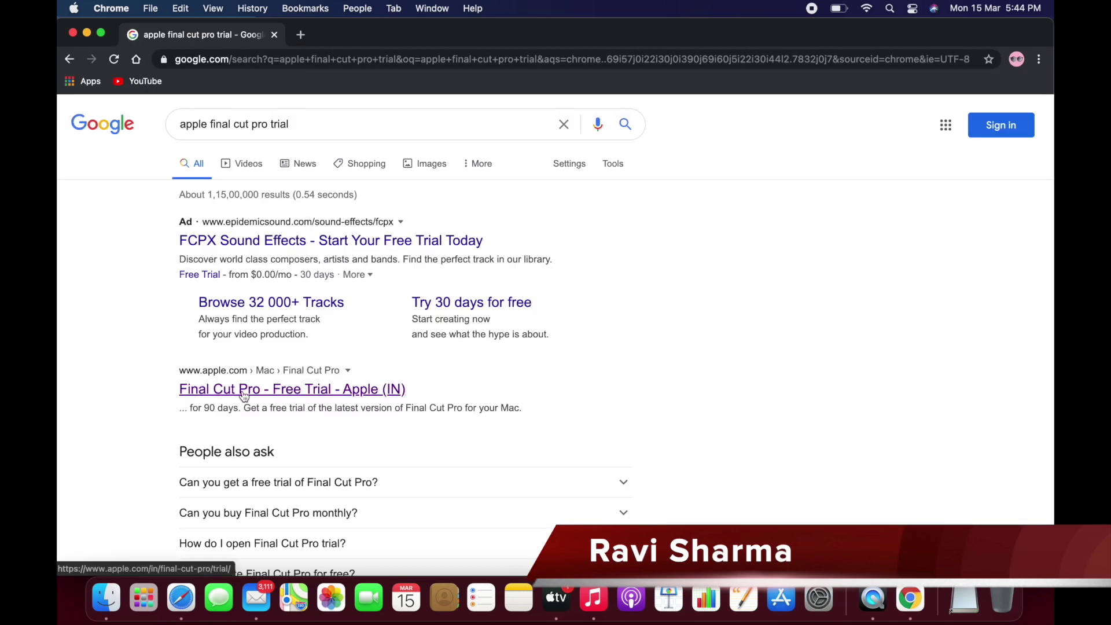
left_click(242, 389)
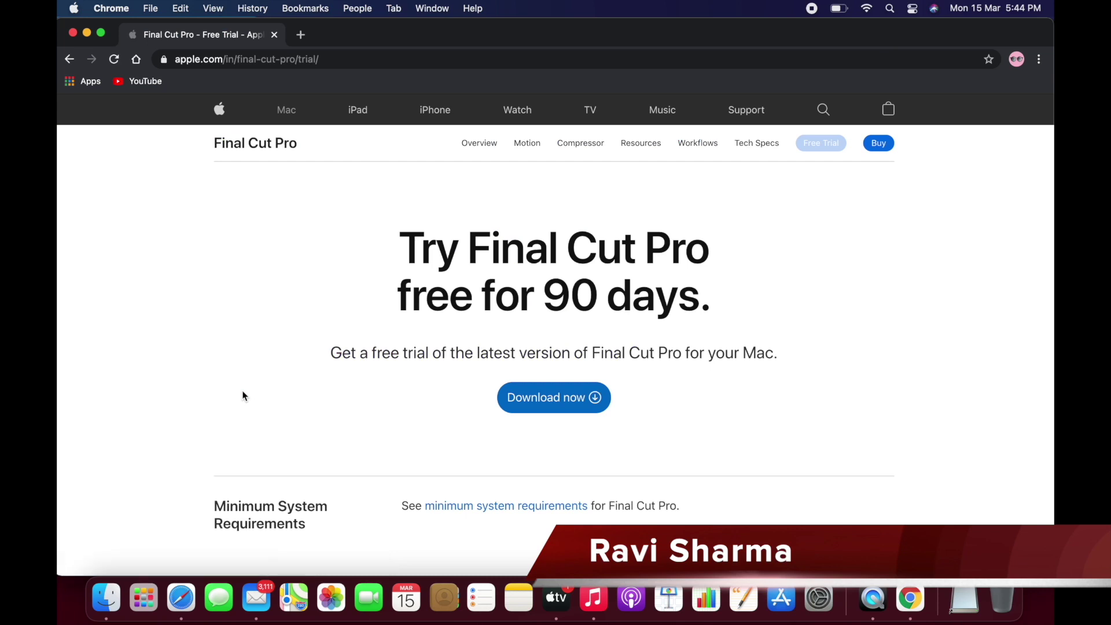
Check the minimum system requirements, return to the trial page, and close Chrome.
scroll(243, 395, "down", 2)
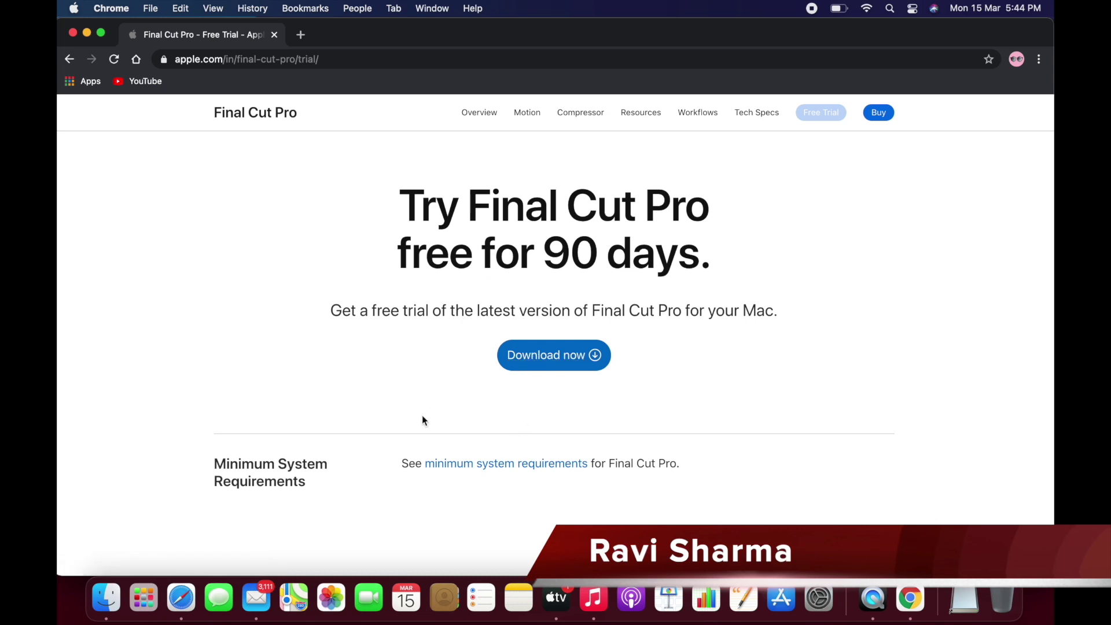
left_click(488, 472)
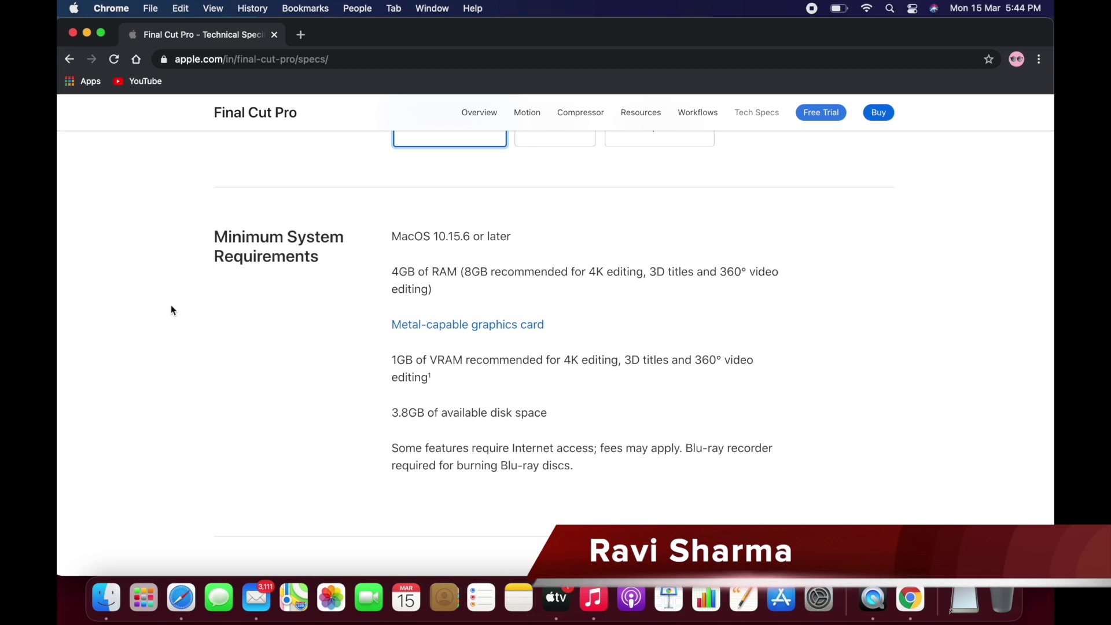
left_click(69, 59)
left_click(72, 33)
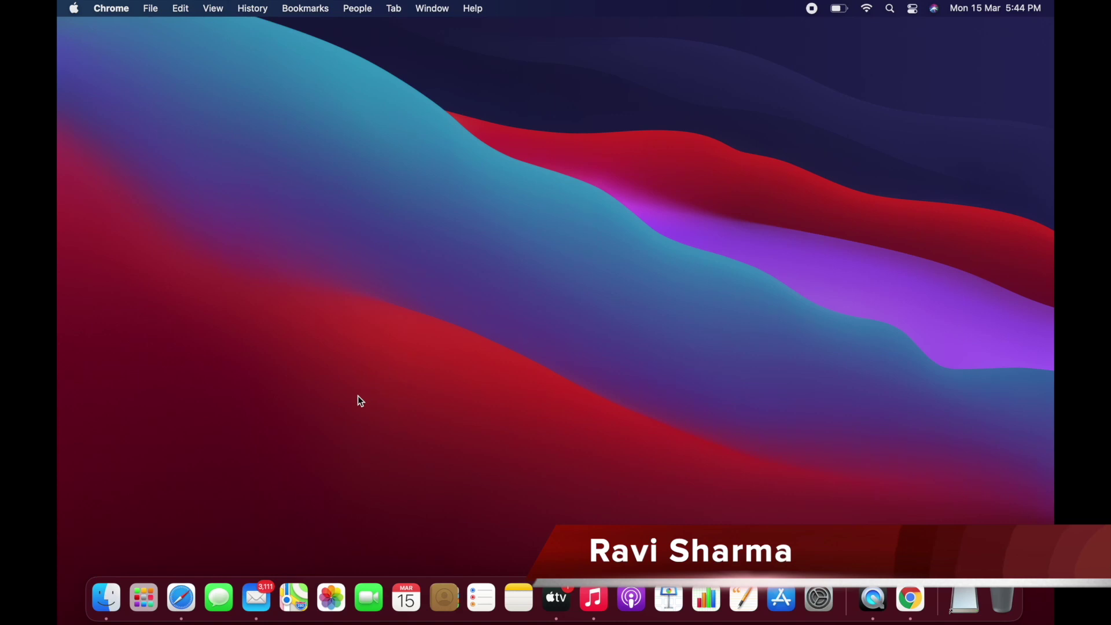
Mount FinalCutProTrial.dmg from the Downloads folder in Finder.
left_click(106, 598)
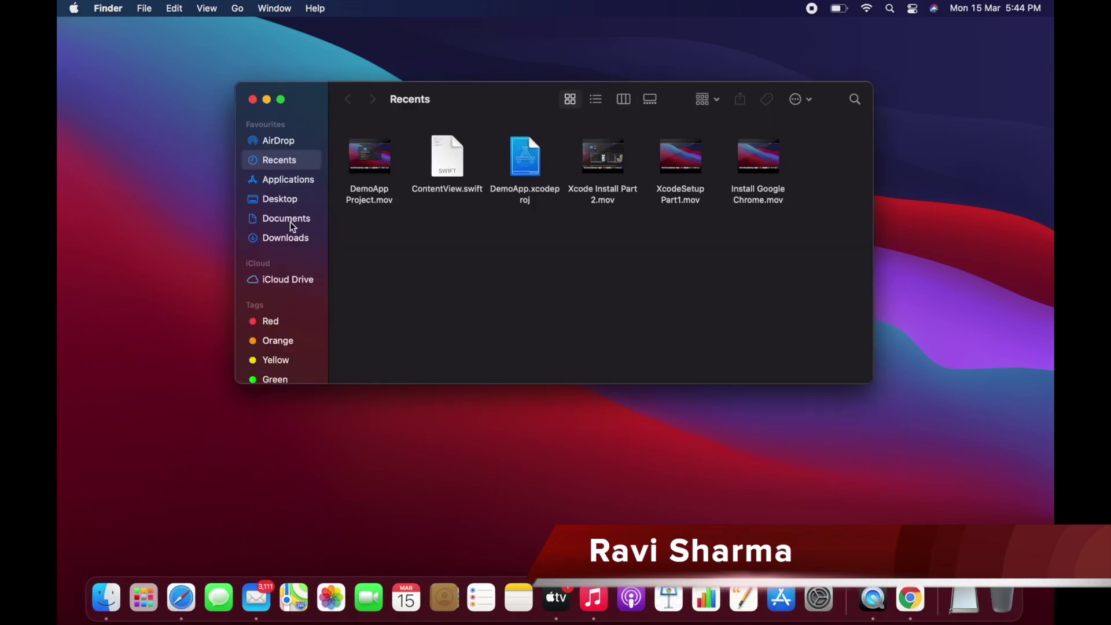
left_click(292, 222)
left_click(290, 241)
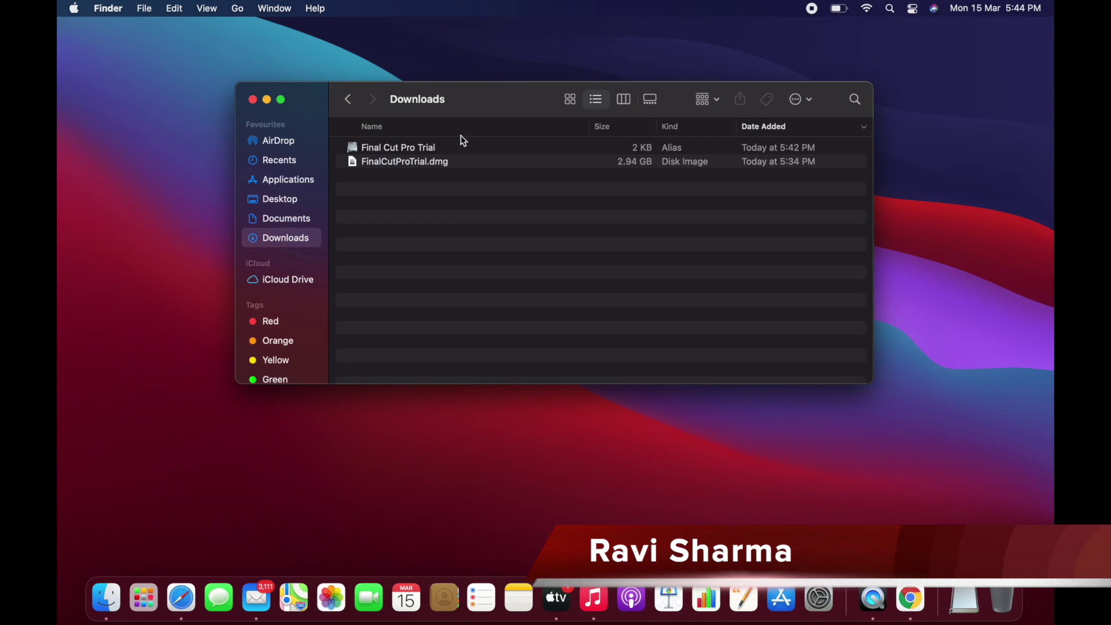
double_click(419, 161)
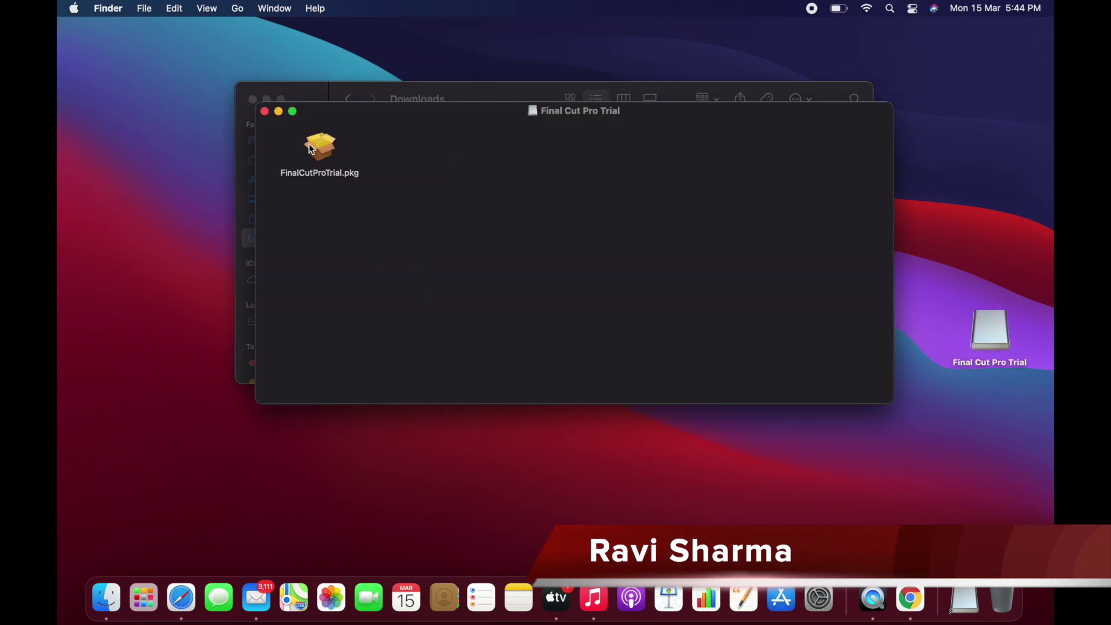
Launch FinalCutProTrial.pkg and close the disk image and Downloads Finder windows.
double_click(311, 150)
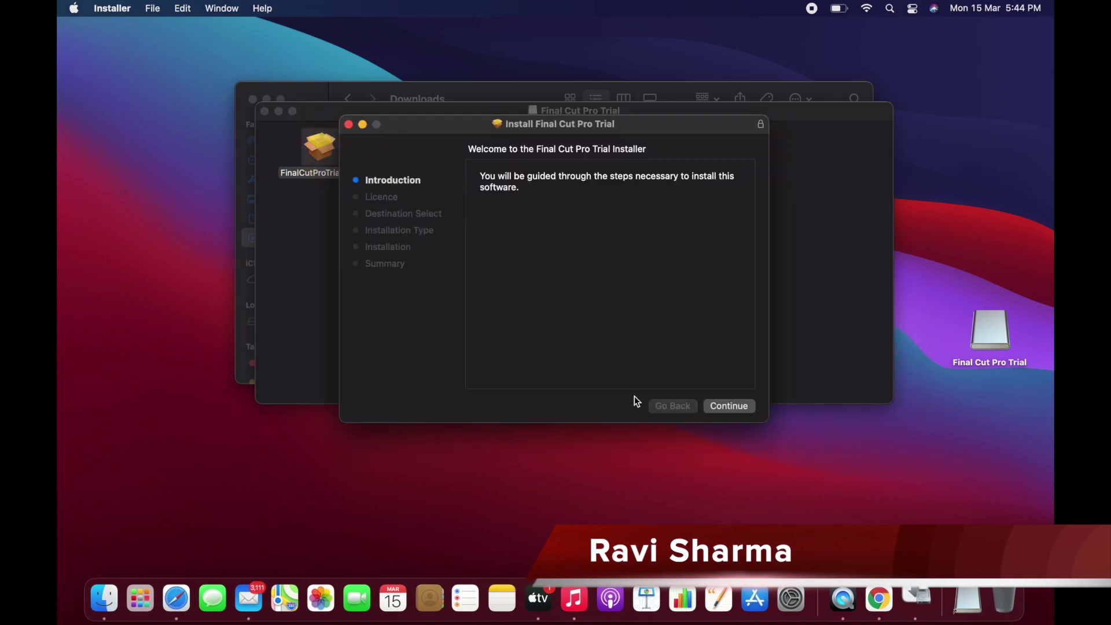
left_click(265, 112)
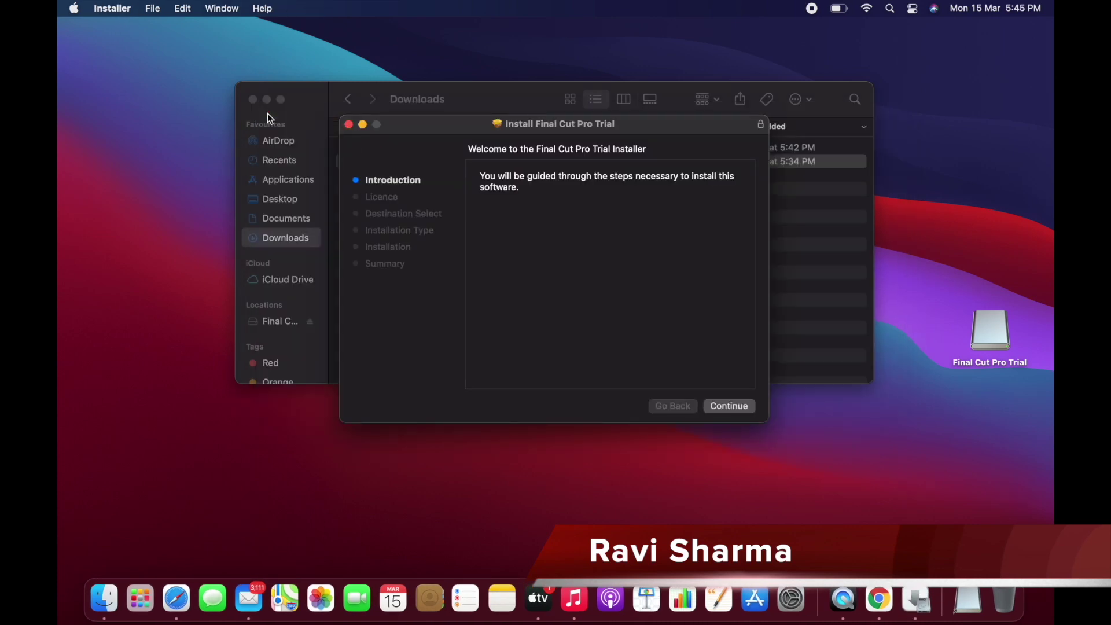
left_click(253, 100)
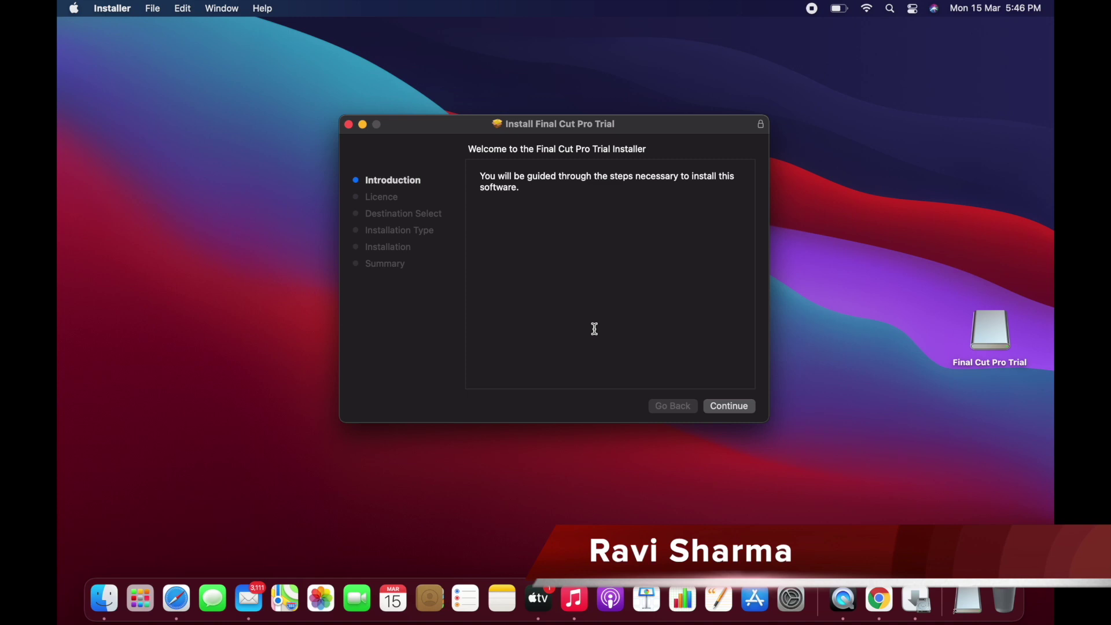
Accept the Final Cut Pro Trial licence and start the standard install on Macintosh HD.
left_click(724, 408)
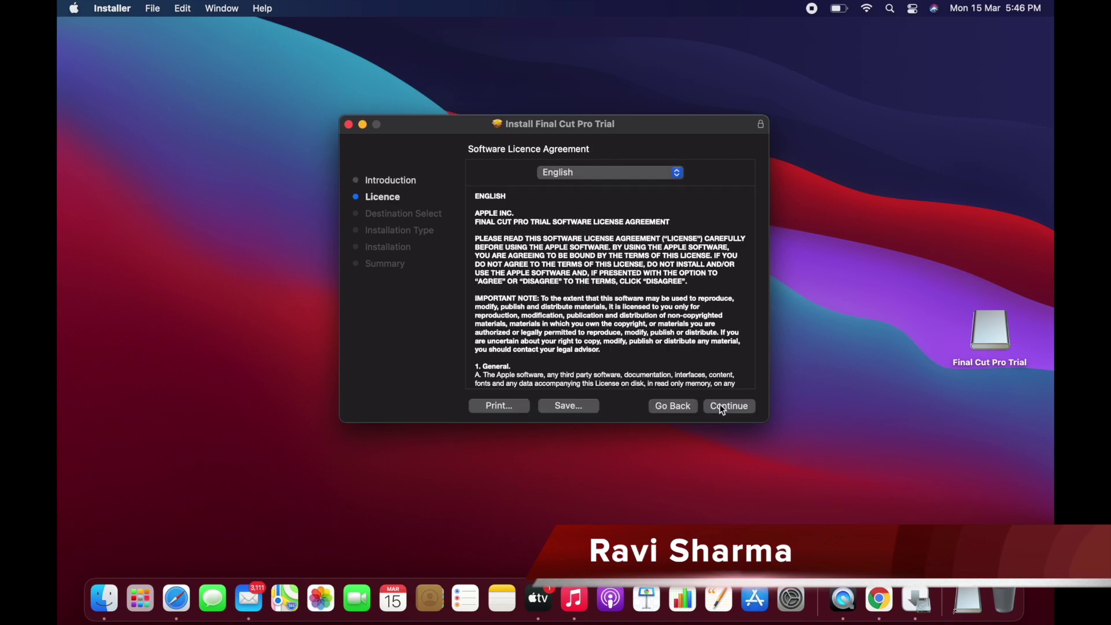
left_click(723, 408)
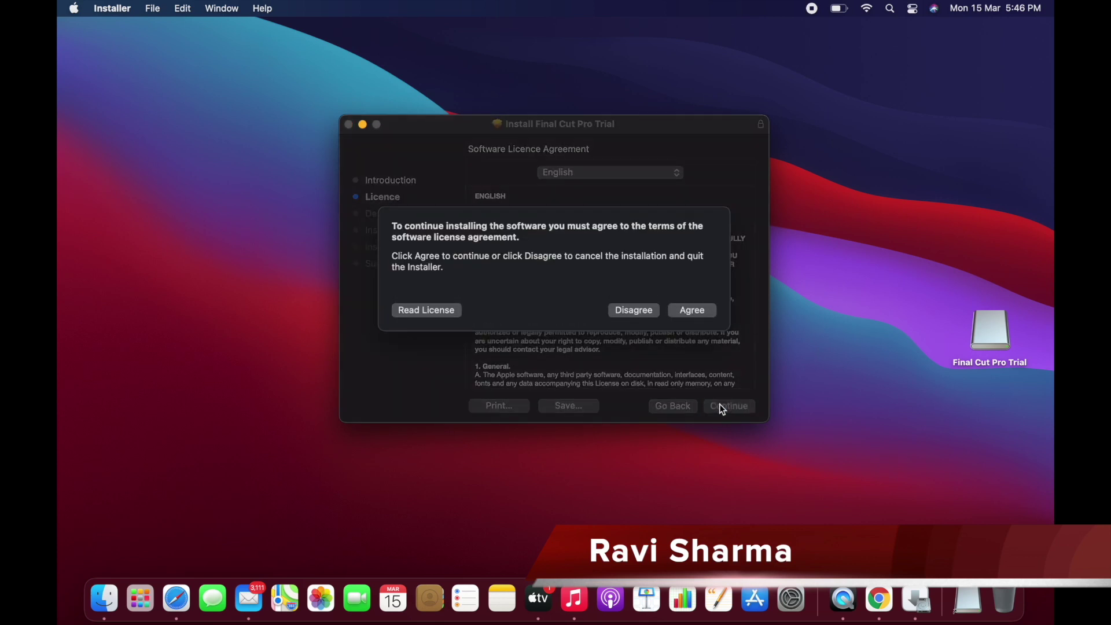
left_click(687, 313)
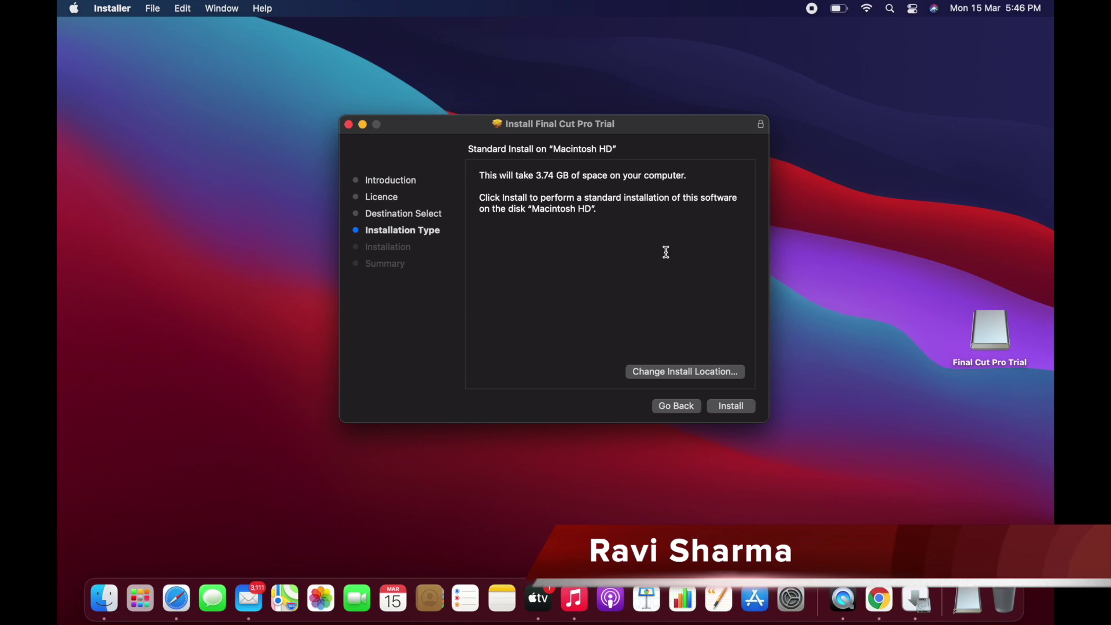
left_click(556, 177)
left_click(733, 407)
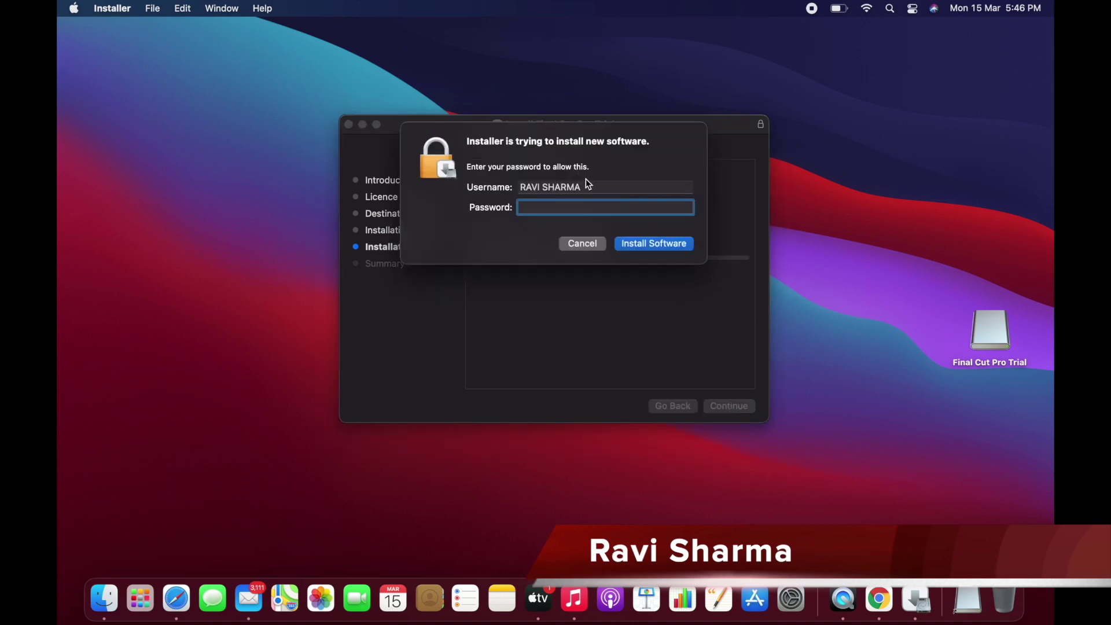
Enter the administrator account name and password in the install authorisation prompt.
left_click_drag(589, 184, 516, 186)
type("ra")
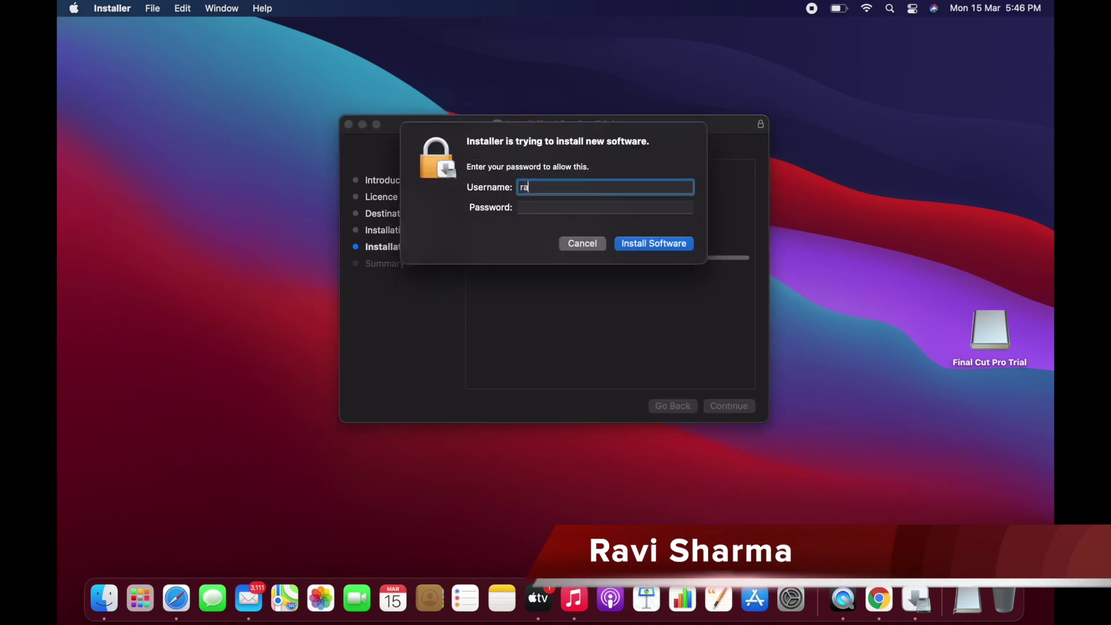
type("vics09")
key("Tab")
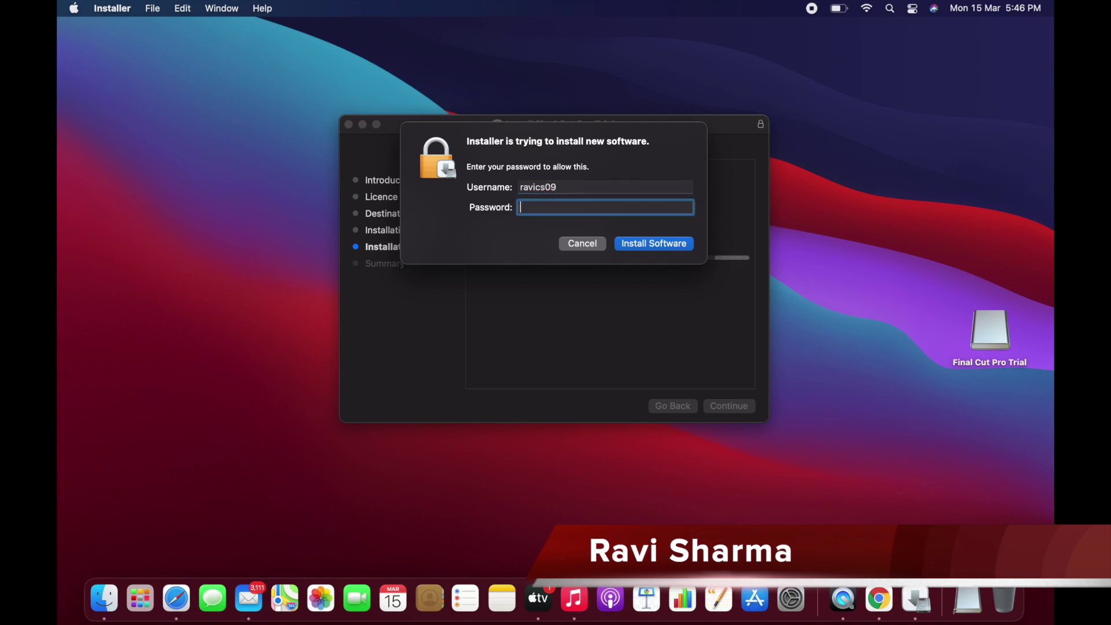
type("•••••••••••••••")
Approve the installation, let Final Cut Pro Trial finish installing, and close the Summary page.
left_click(655, 245)
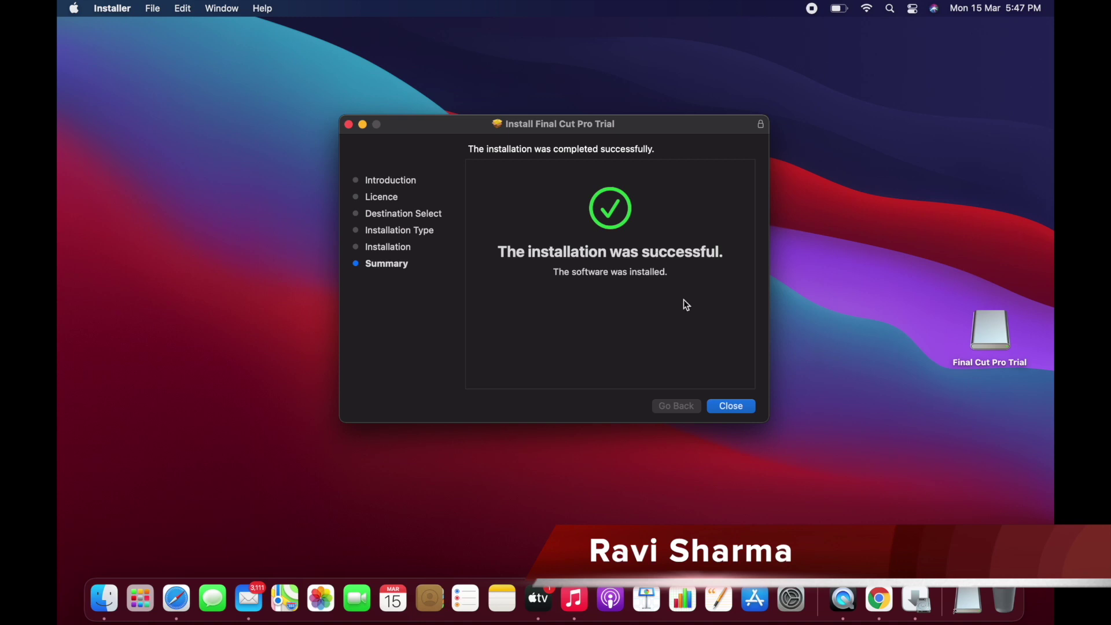
left_click(728, 405)
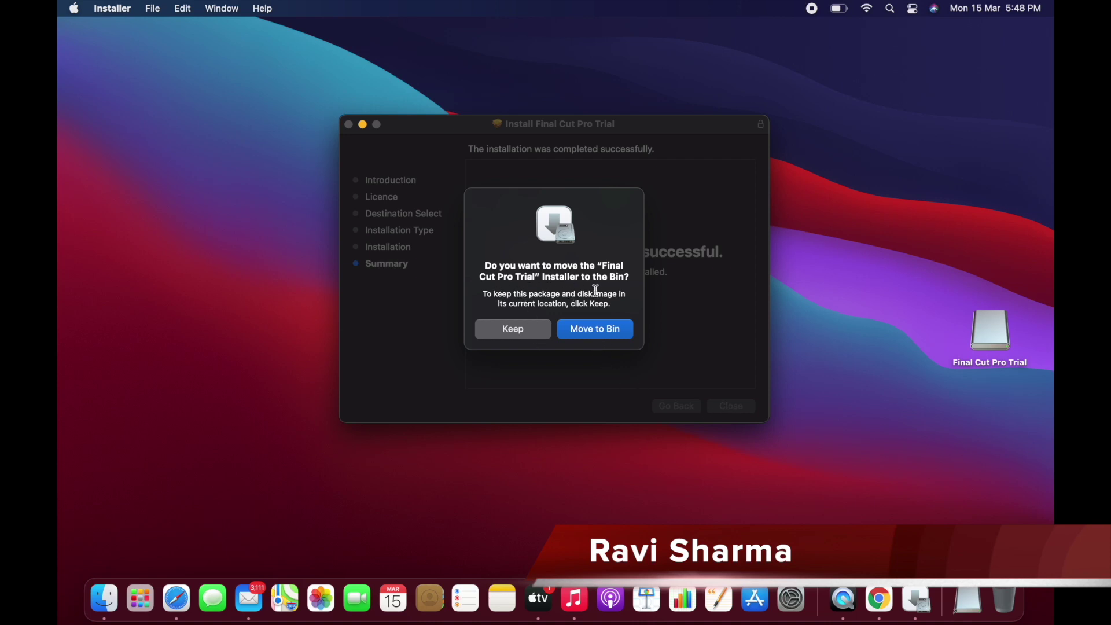
Move the Final Cut Pro Trial installer to the Bin and empty the Bin.
left_click(595, 330)
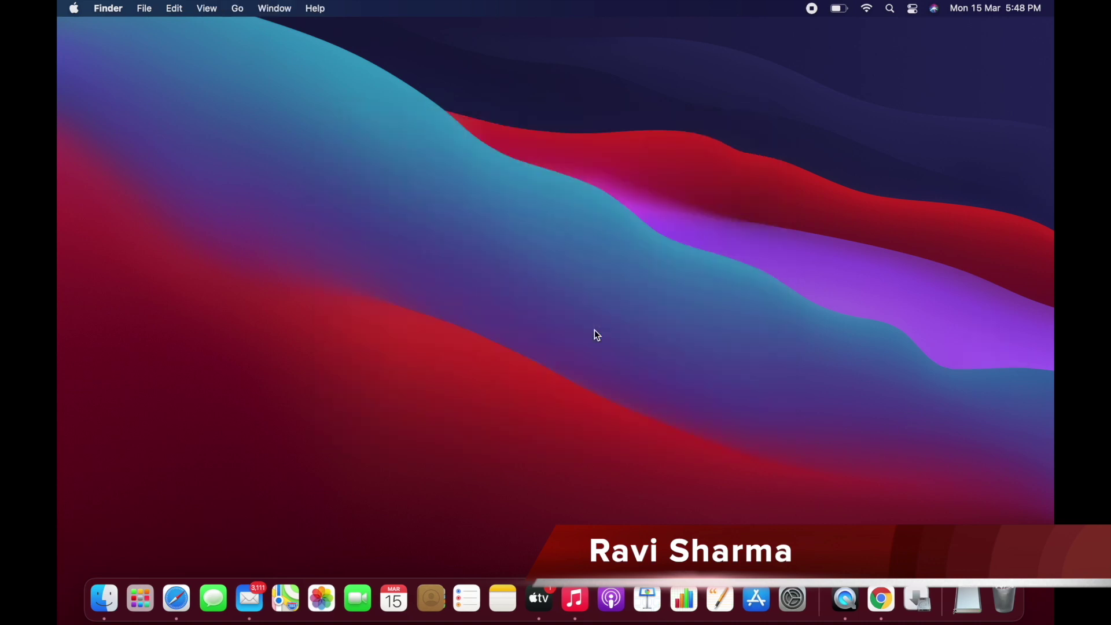
right_click(1006, 600)
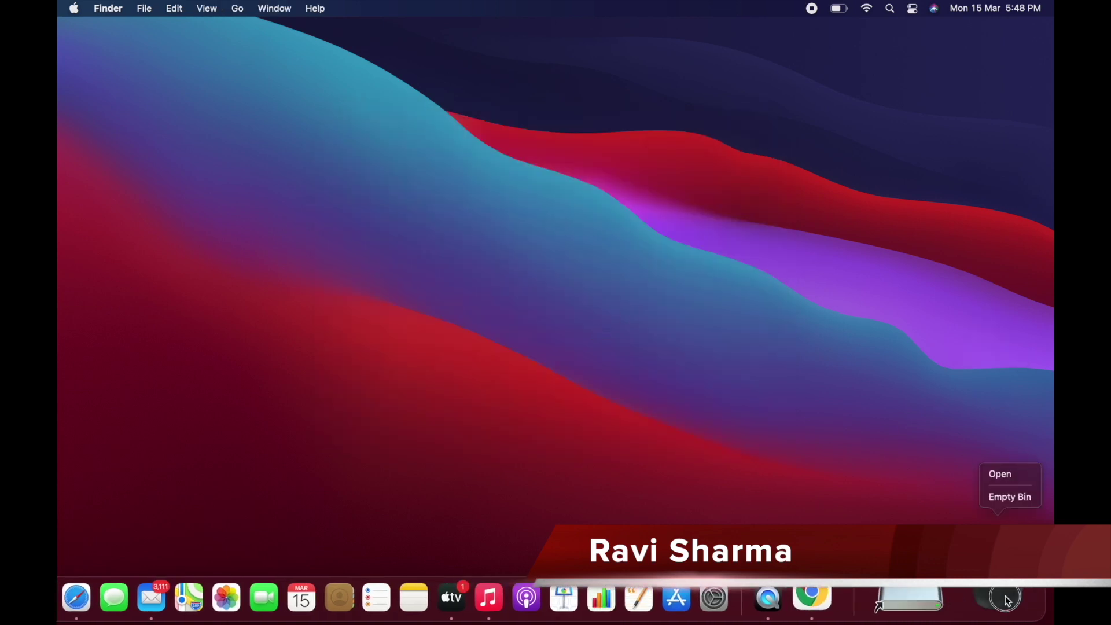
left_click(1018, 502)
left_click(601, 264)
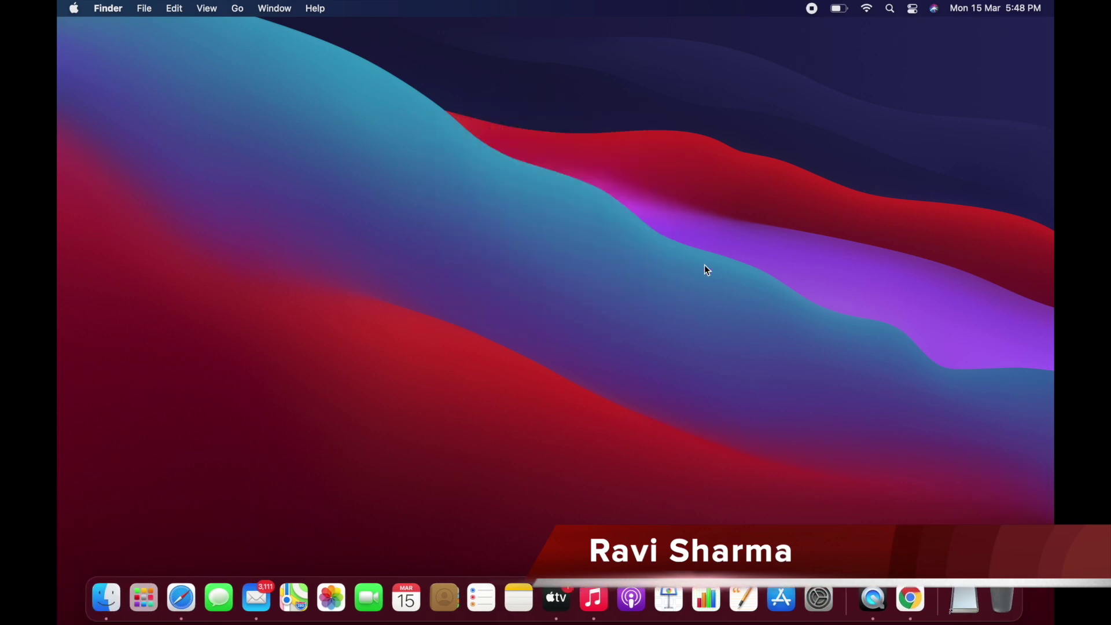
Launch Final Cut Pro Trial through a Spotlight search for 'final'.
key("super+space")
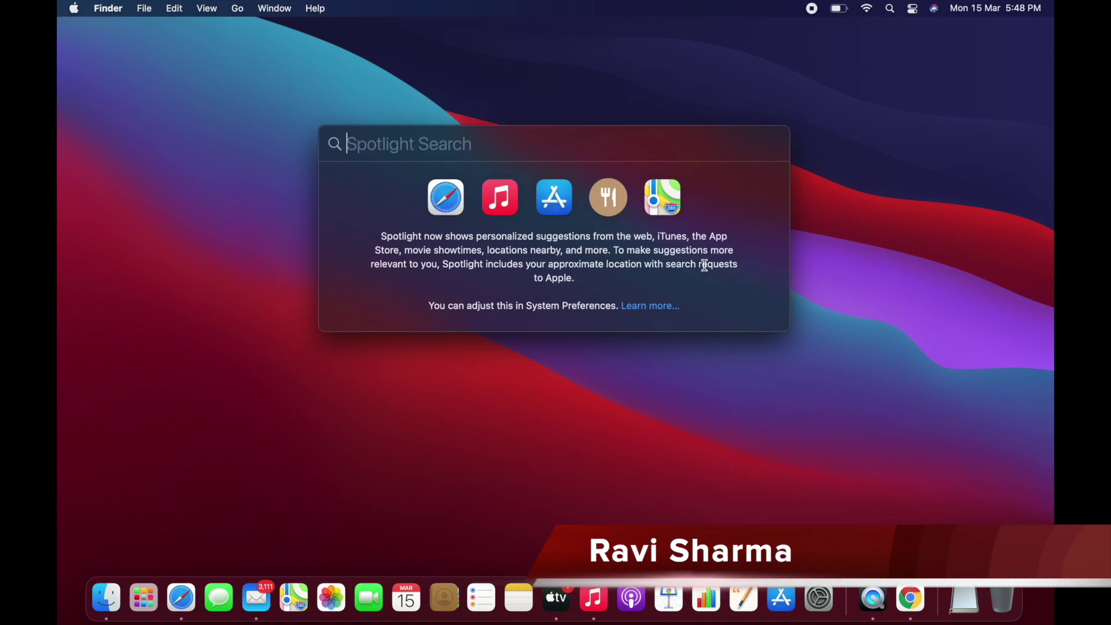
type("final")
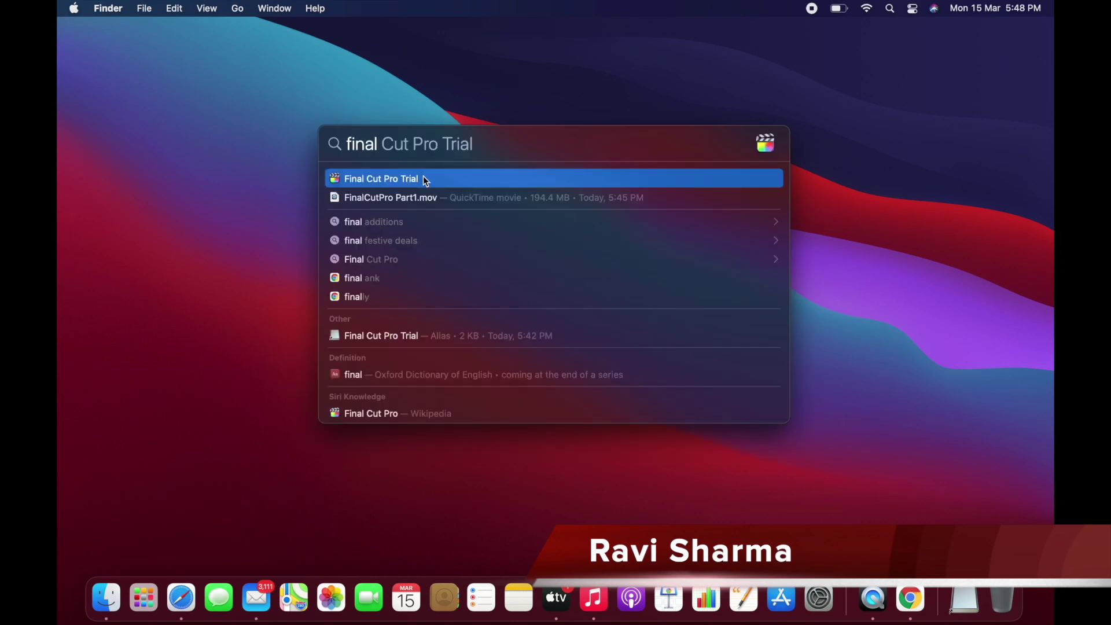
left_click(424, 179)
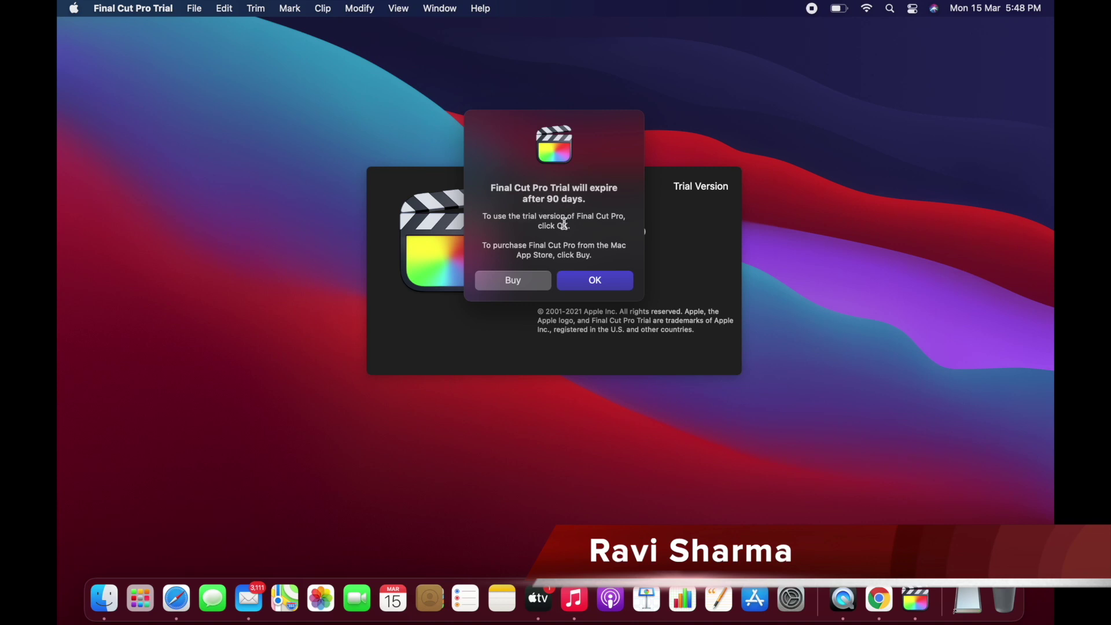
Acknowledge the 90-day trial expiry notice with OK.
left_click(582, 280)
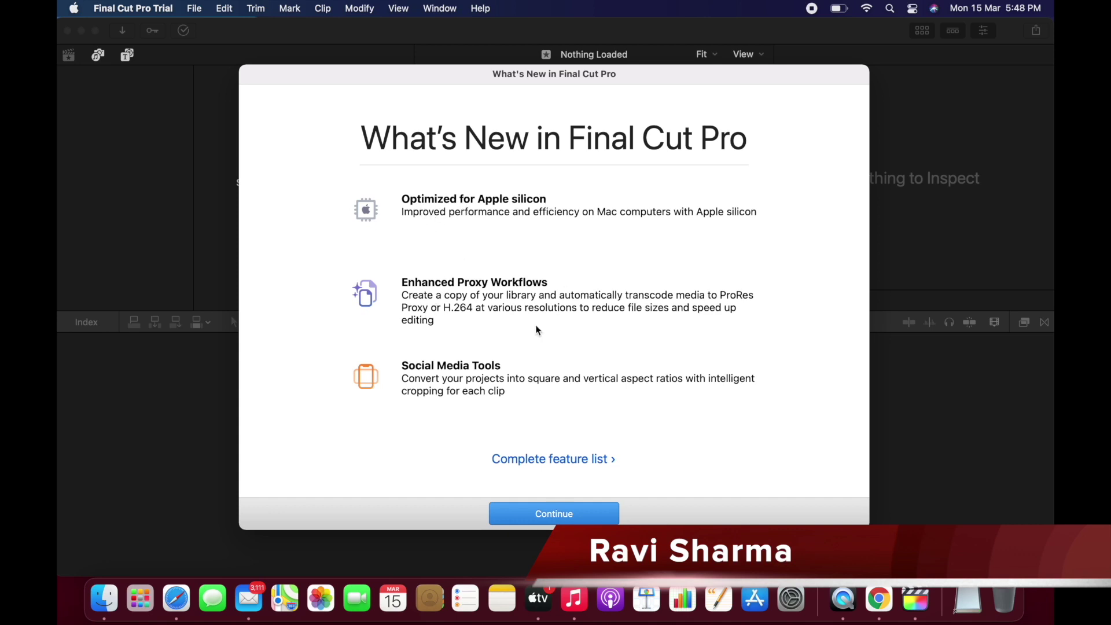
Browse Apple's complete Final Cut Pro feature list in Chrome, then minimize Chrome.
left_click(538, 461)
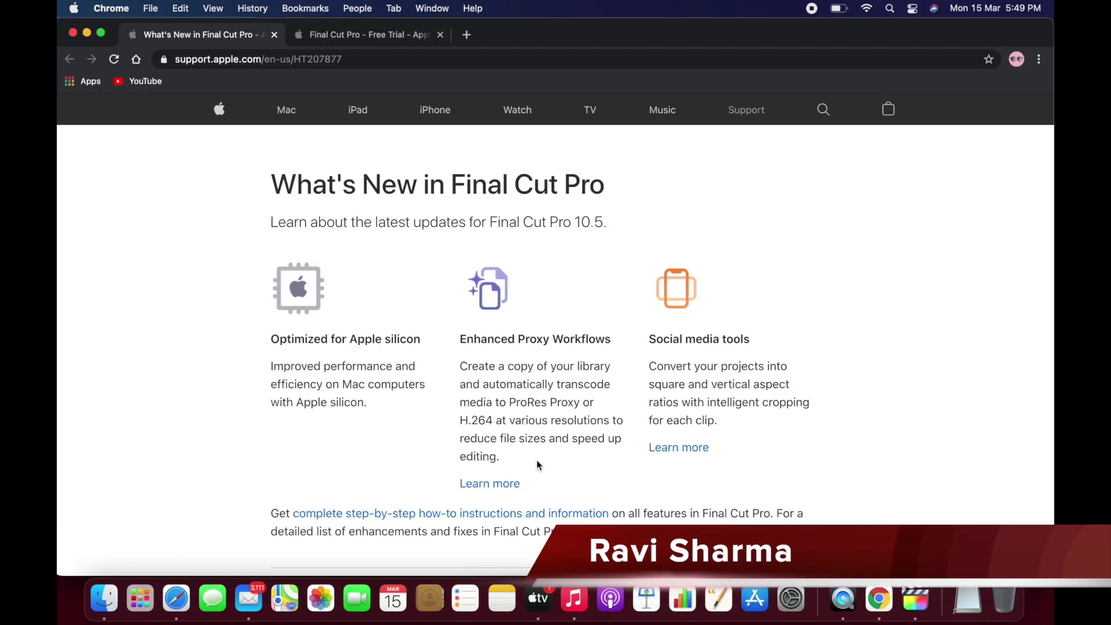
scroll(262, 460, "down", 10)
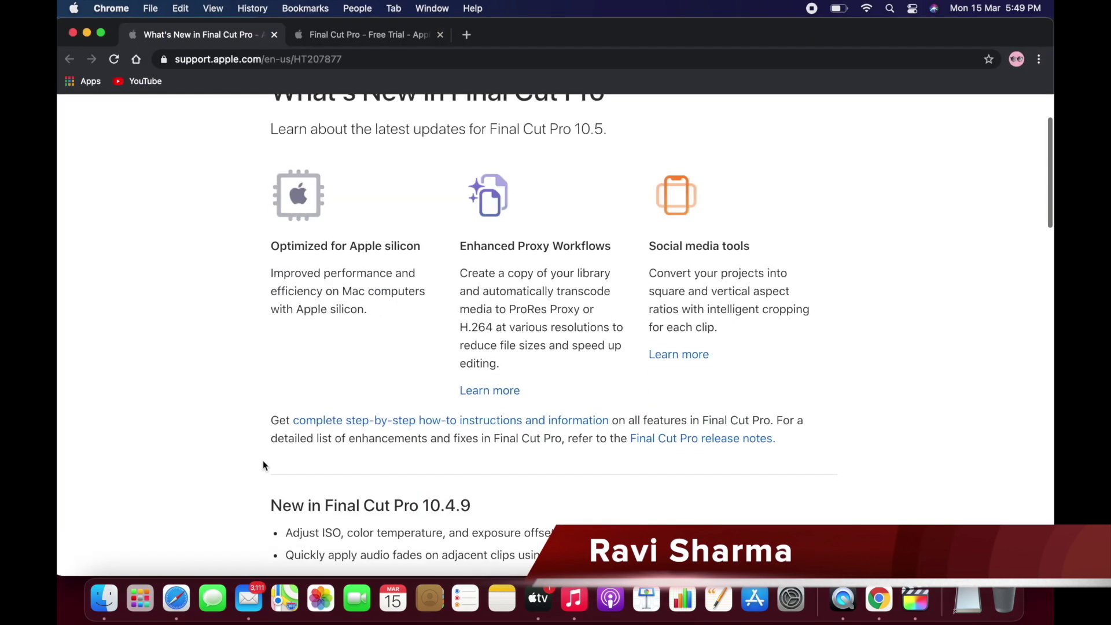
scroll(264, 464, "down", 2)
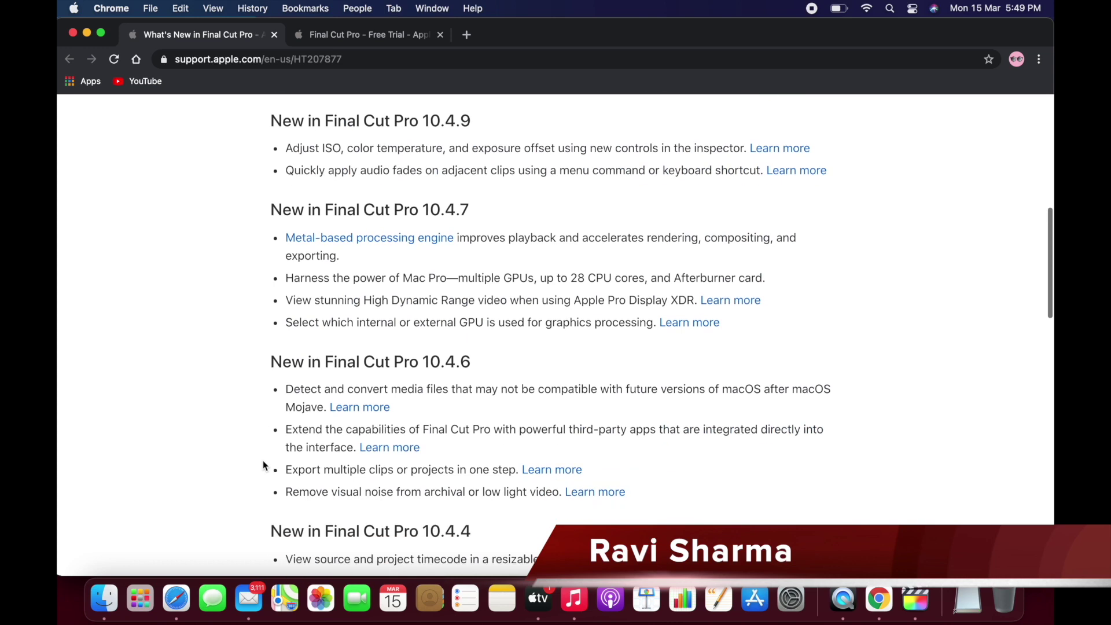
left_click(86, 33)
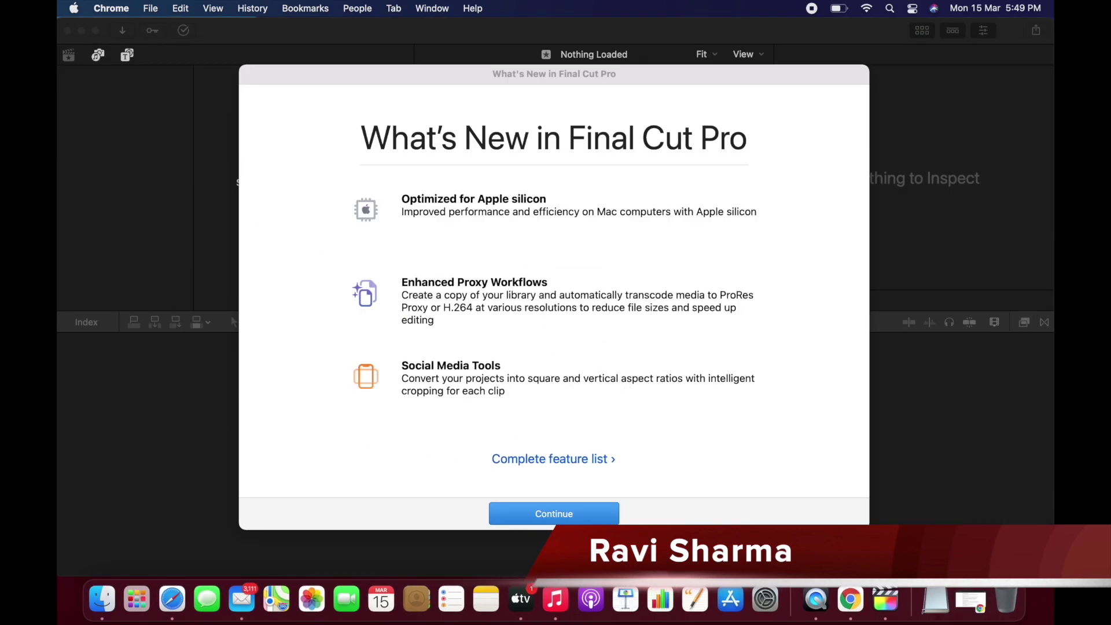
Dismiss What's New, then browse the All Video, Audio Only, Favorites and Projects collections and expand the 15-03-21 event.
left_click(568, 517)
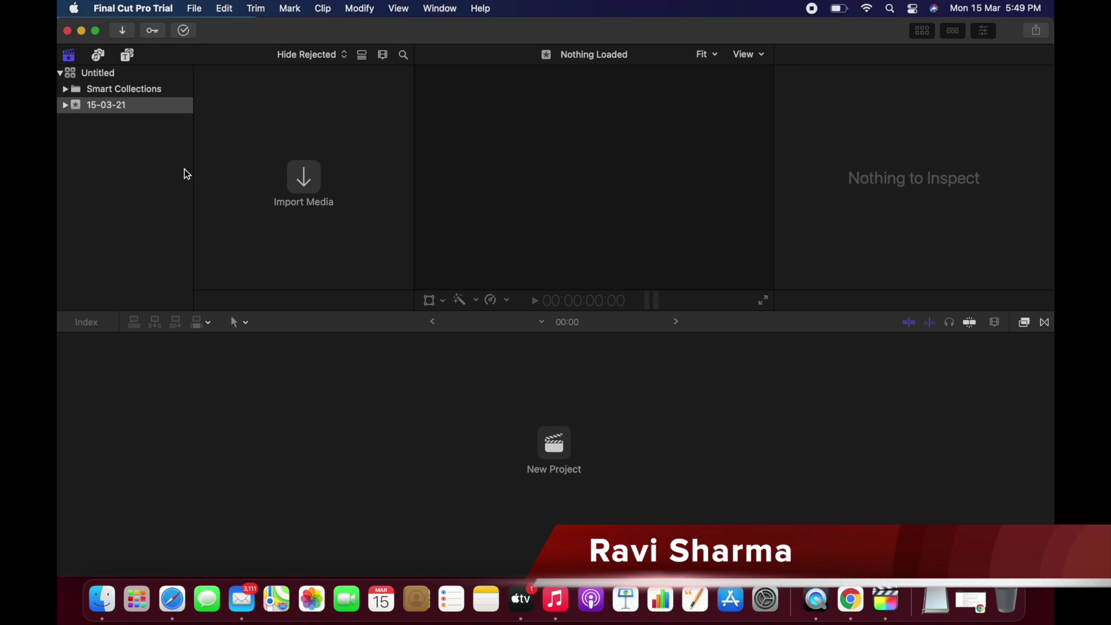
left_click(66, 90)
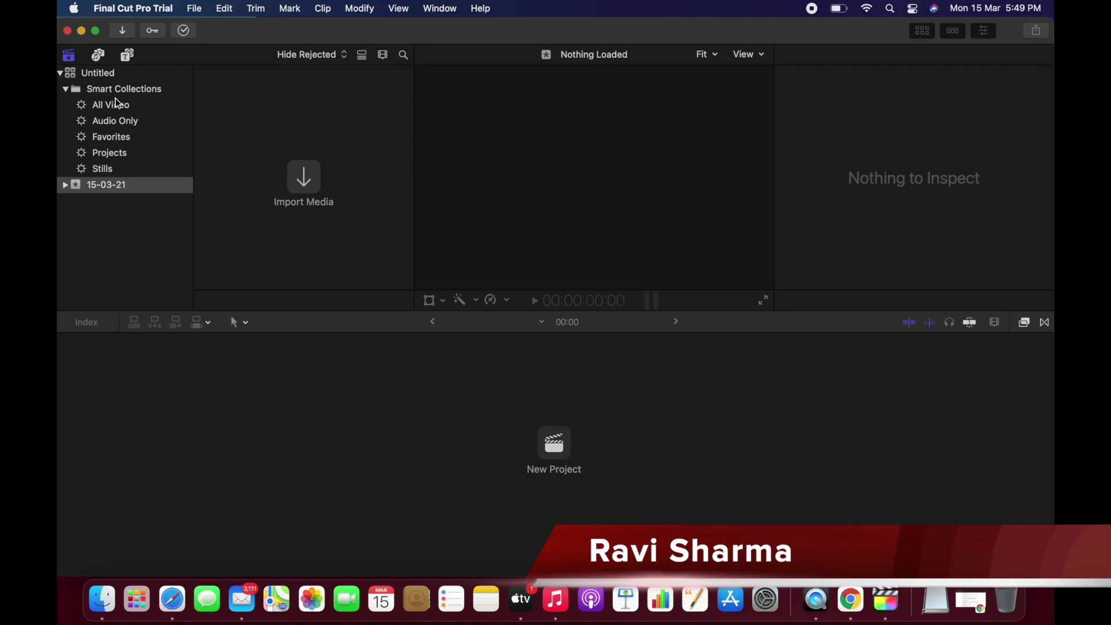
left_click(118, 105)
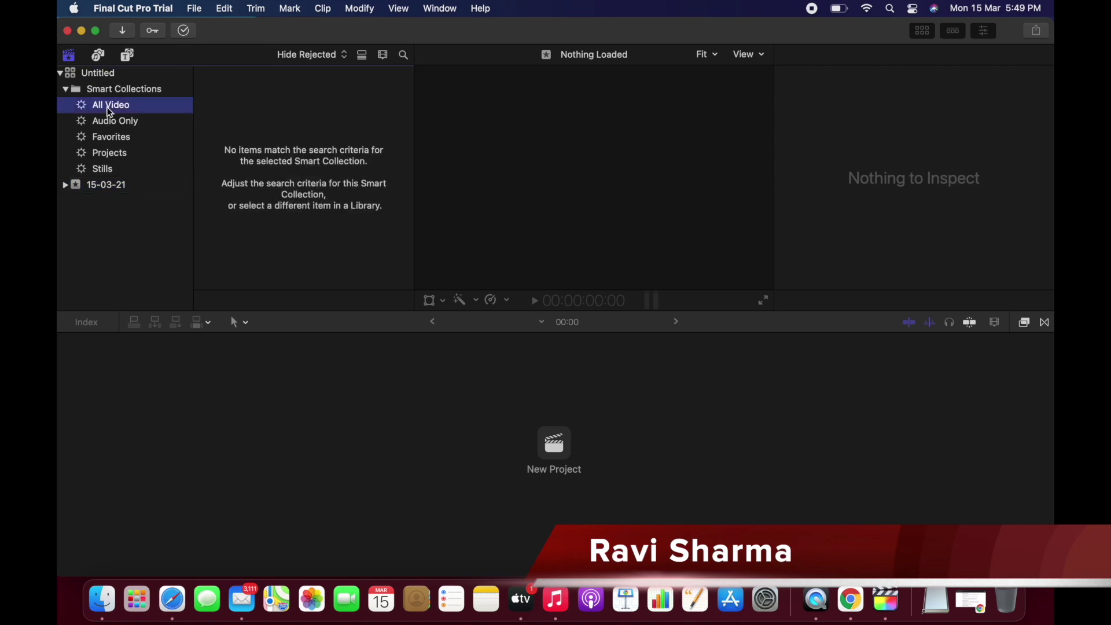
left_click(110, 123)
left_click(109, 137)
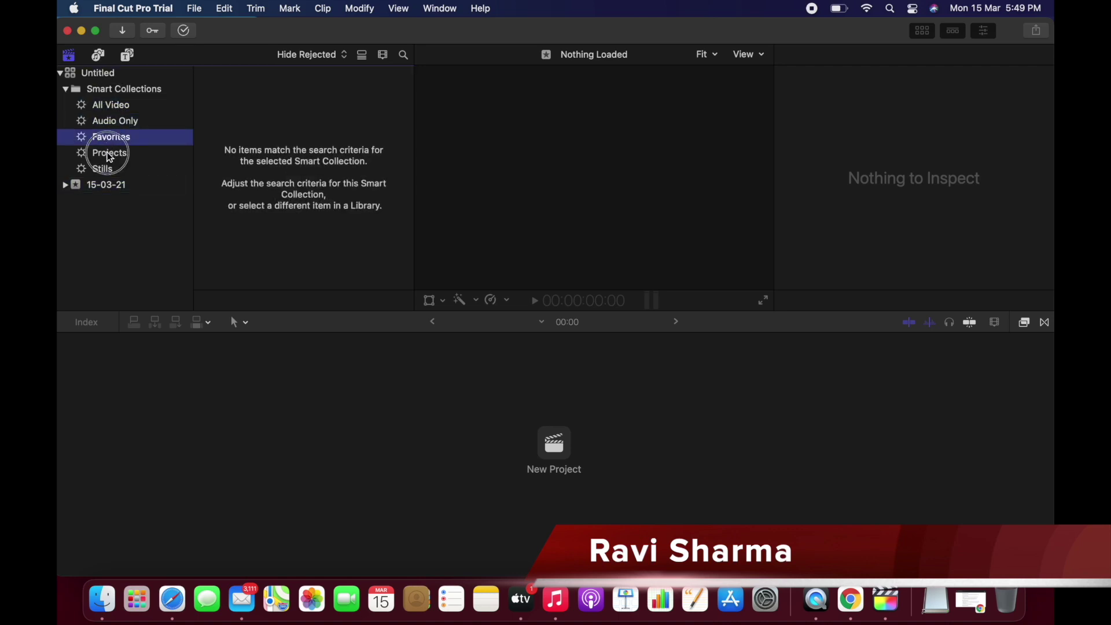
left_click(107, 153)
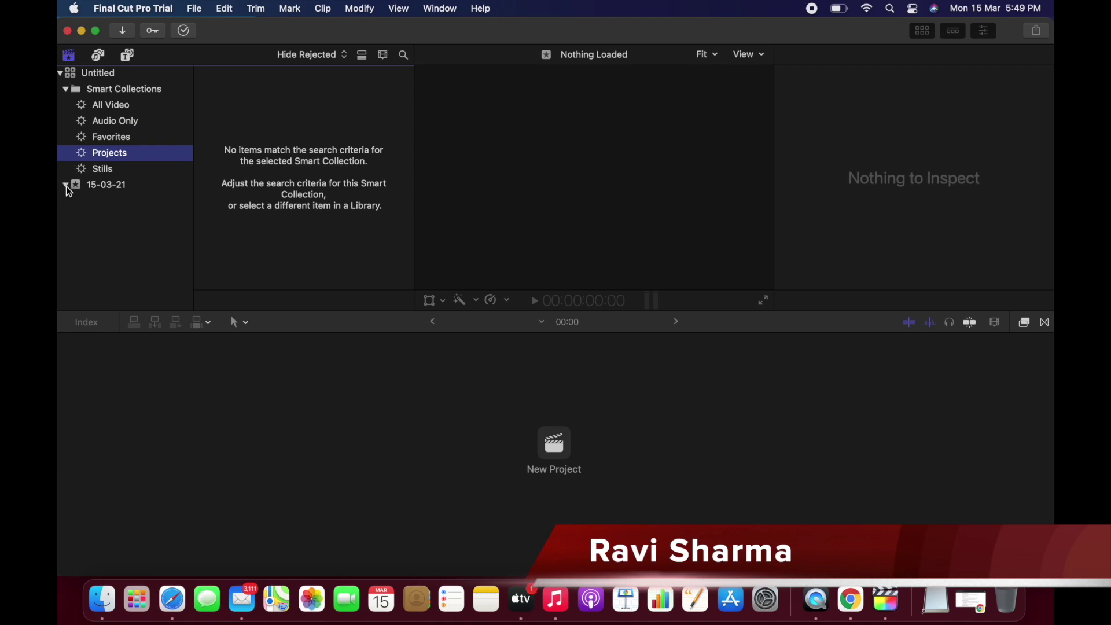
left_click(66, 186)
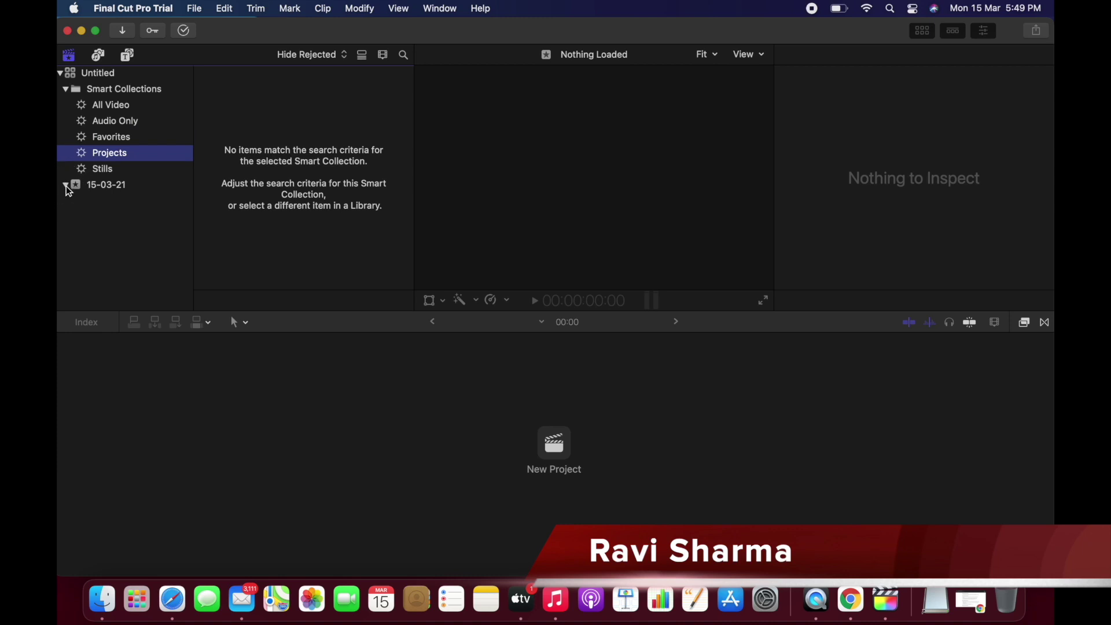
left_click(66, 90)
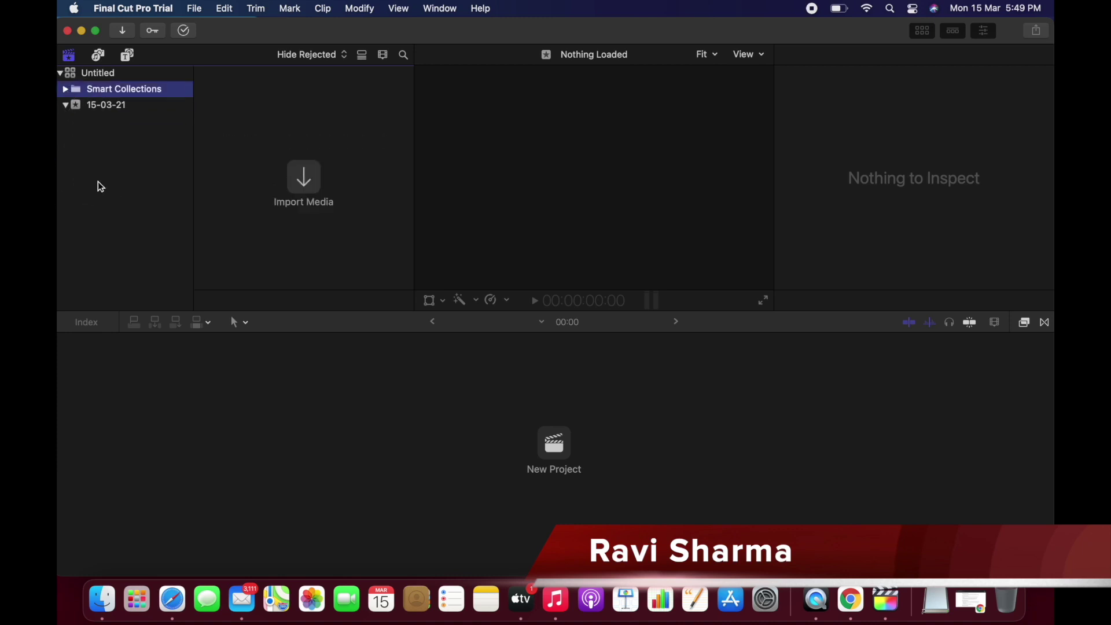